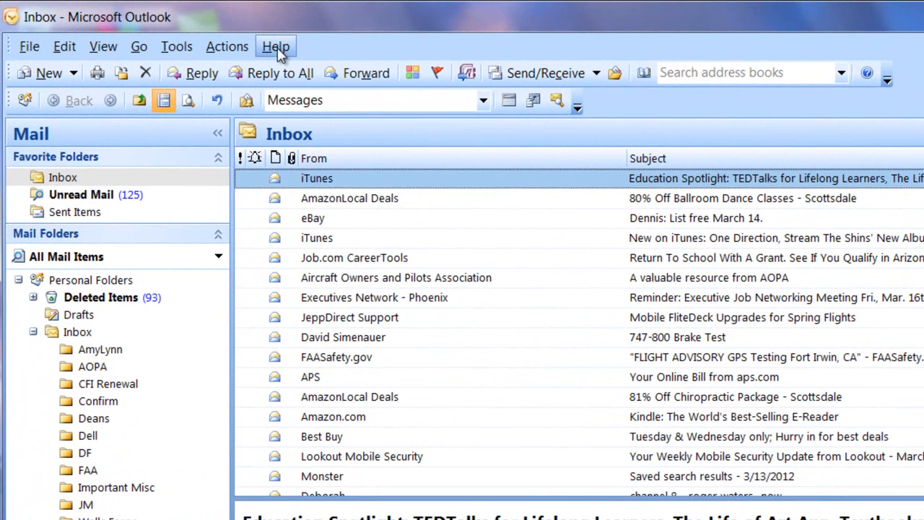
Check Outlook's version and licence information, then close it.
click(278, 51)
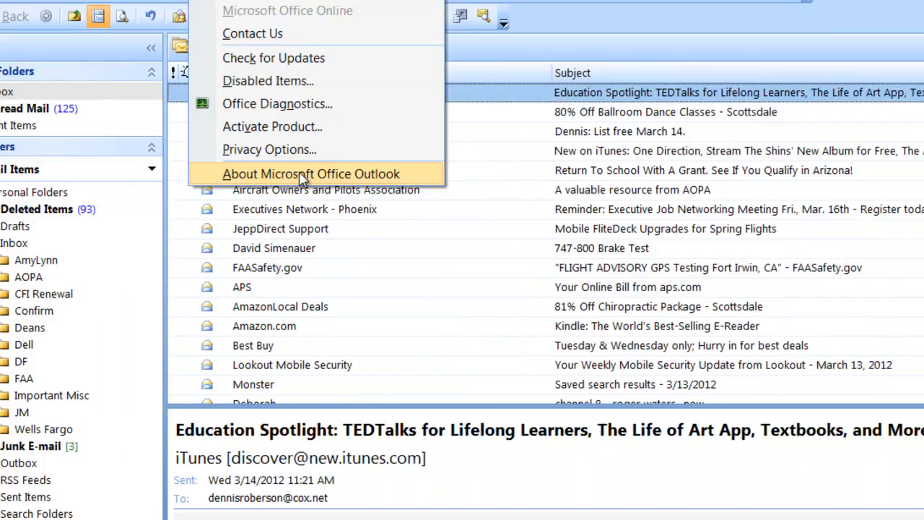
click(371, 263)
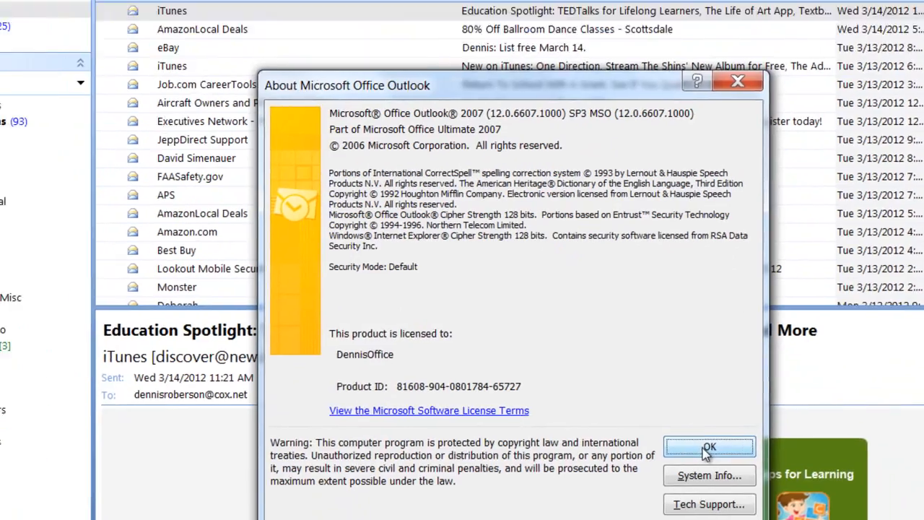
click(661, 392)
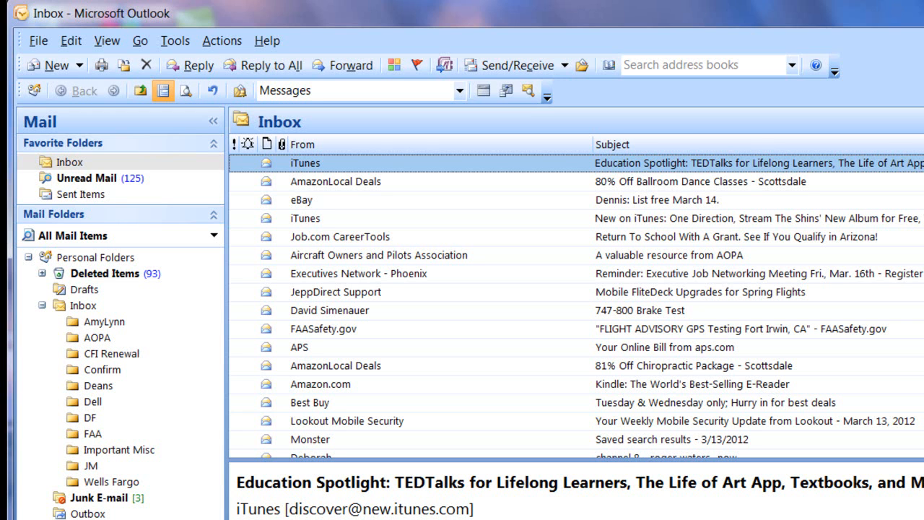
From Tools > Account Settings, start a new Exchange, POP3, IMAP or HTTP e-mail account.
click(177, 42)
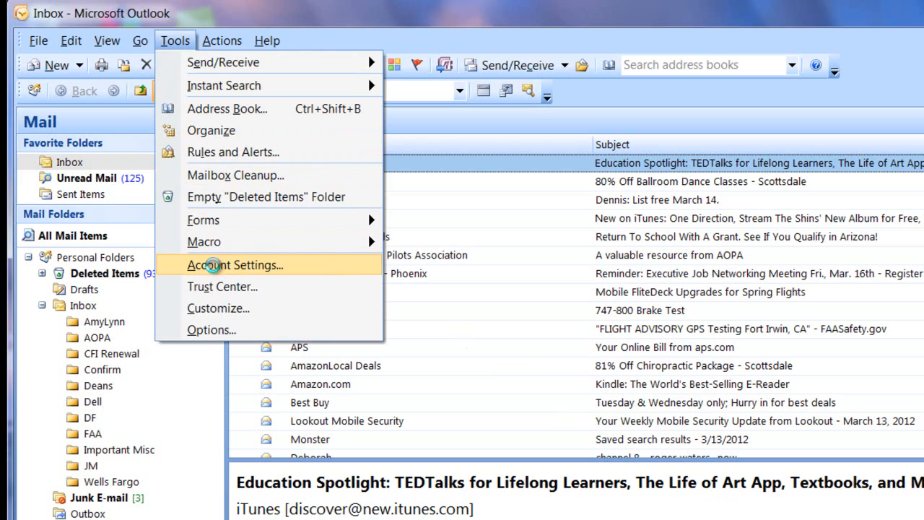
click(215, 266)
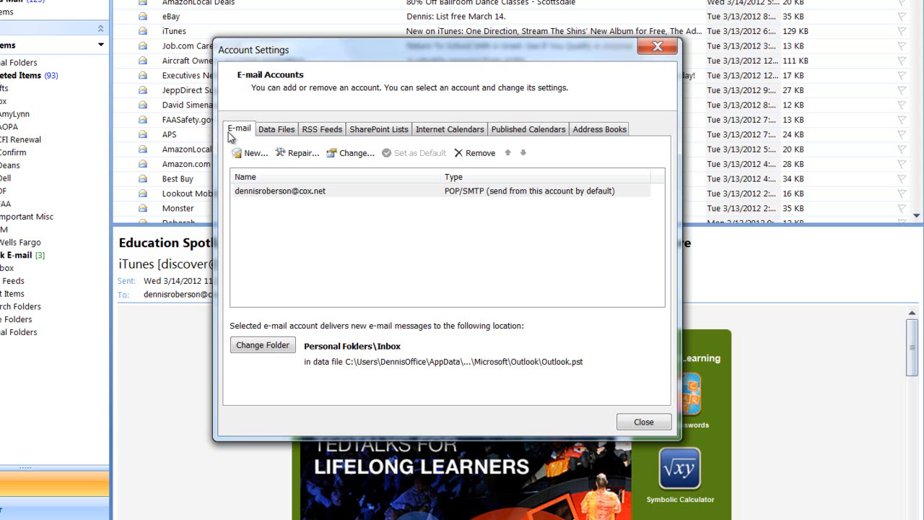
click(251, 155)
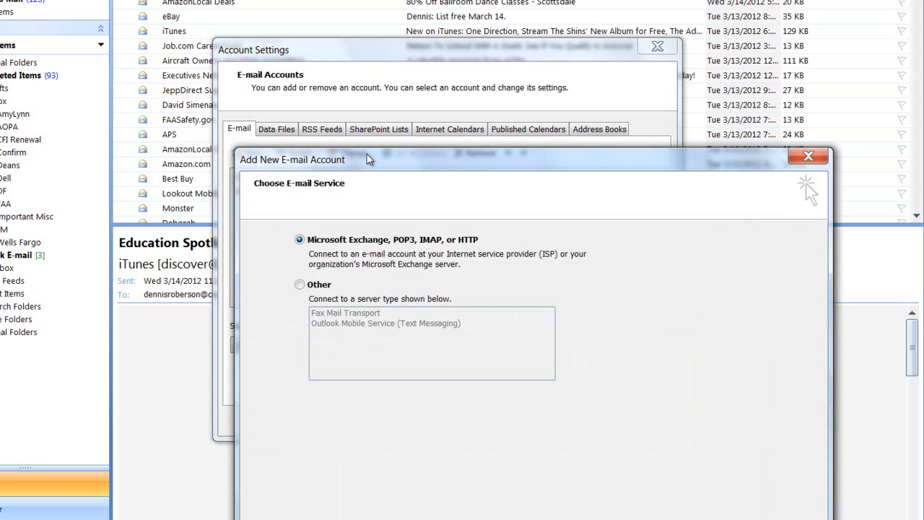
drag(368, 153, 307, 29)
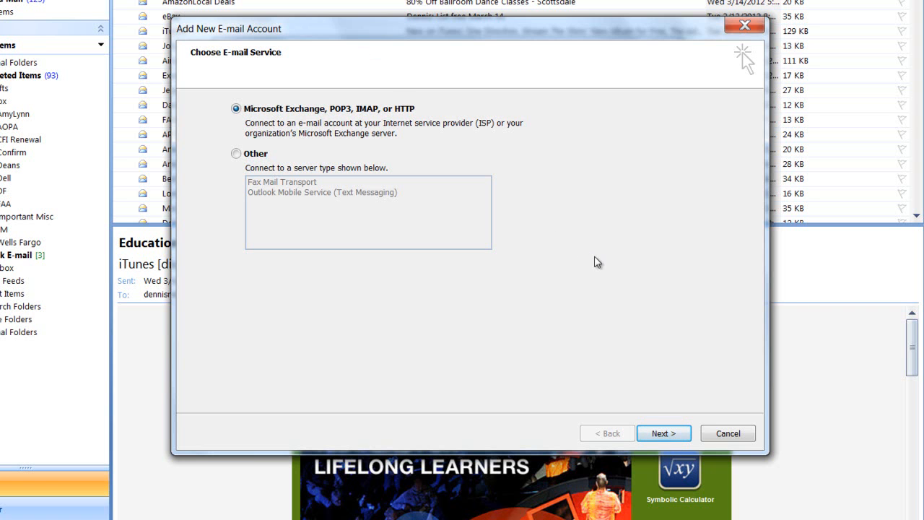
click(662, 434)
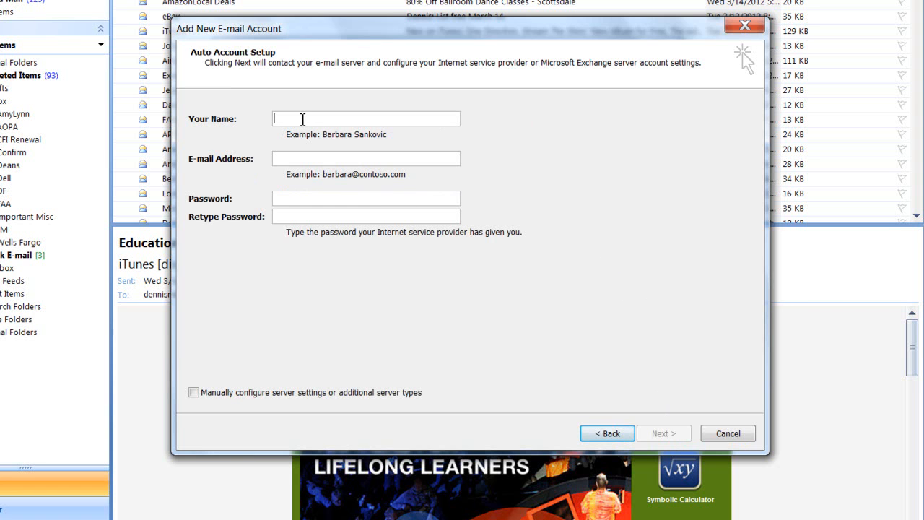
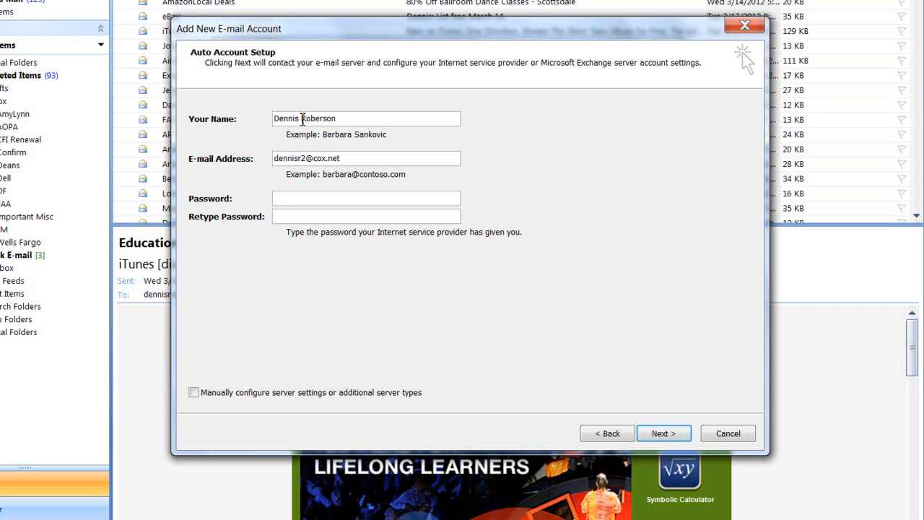
Enter the account holder's name, e-mail address and password on Auto Account Setup.
text(*********)
click(290, 218)
text(*********)
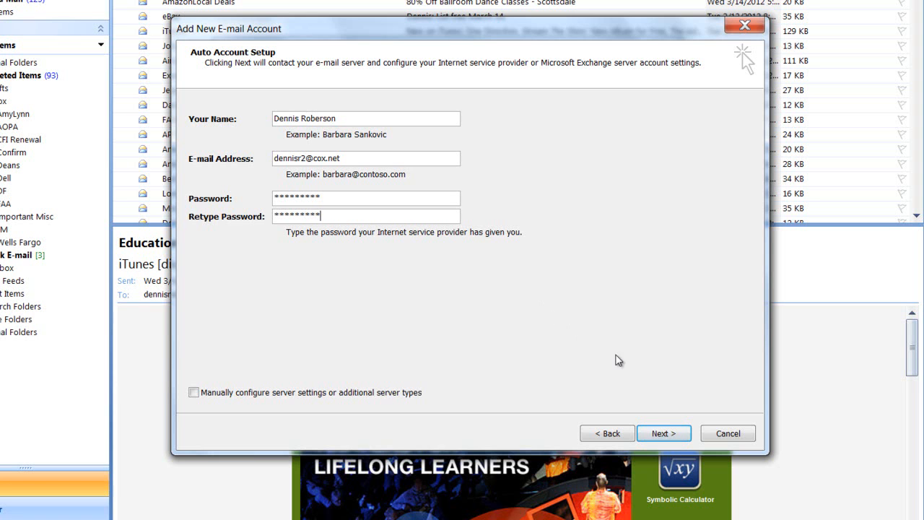
Let Outlook auto-detect the POP3 server settings, then finish adding the account.
click(668, 436)
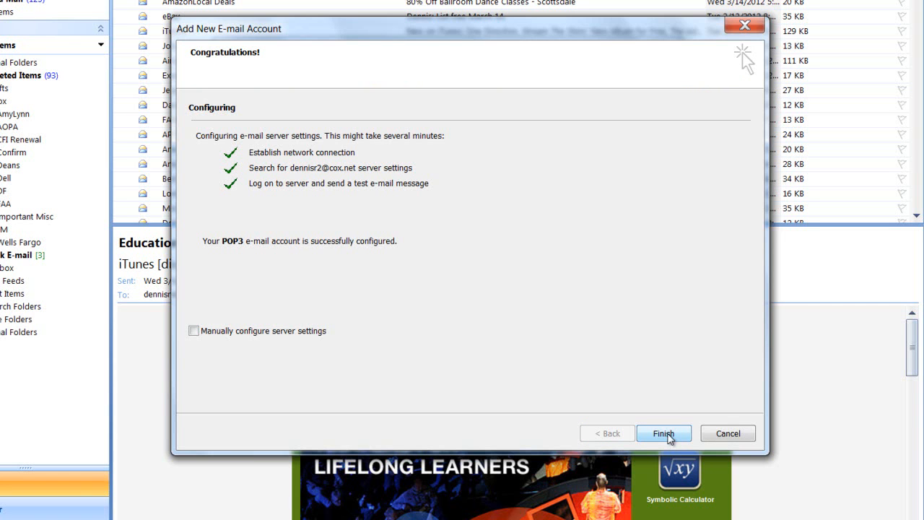
click(662, 433)
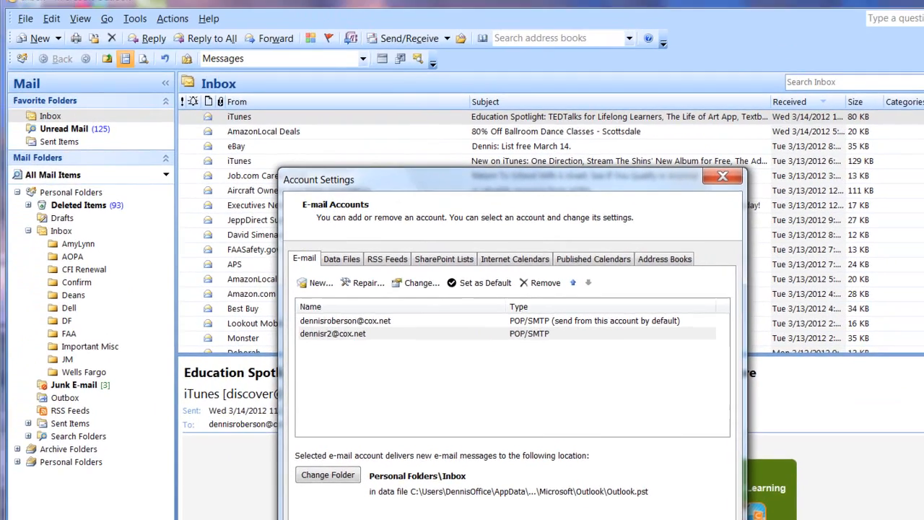
click(644, 422)
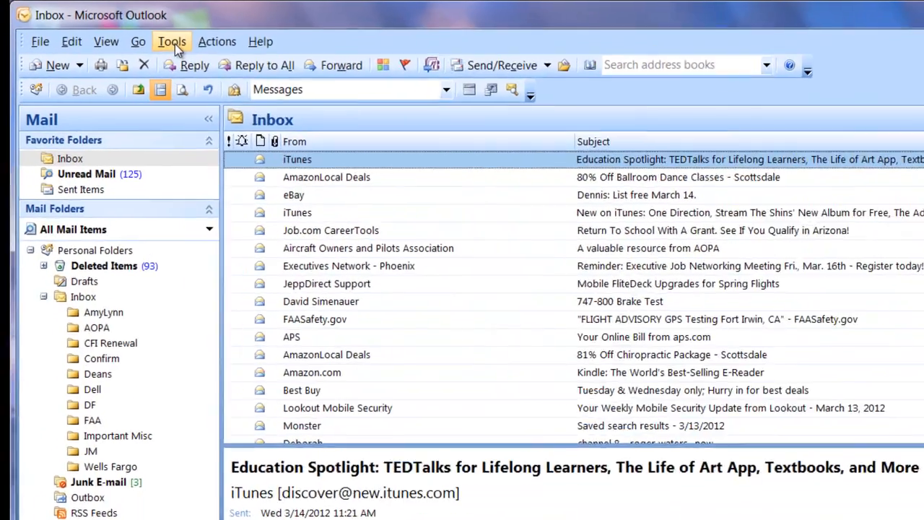
click(143, 35)
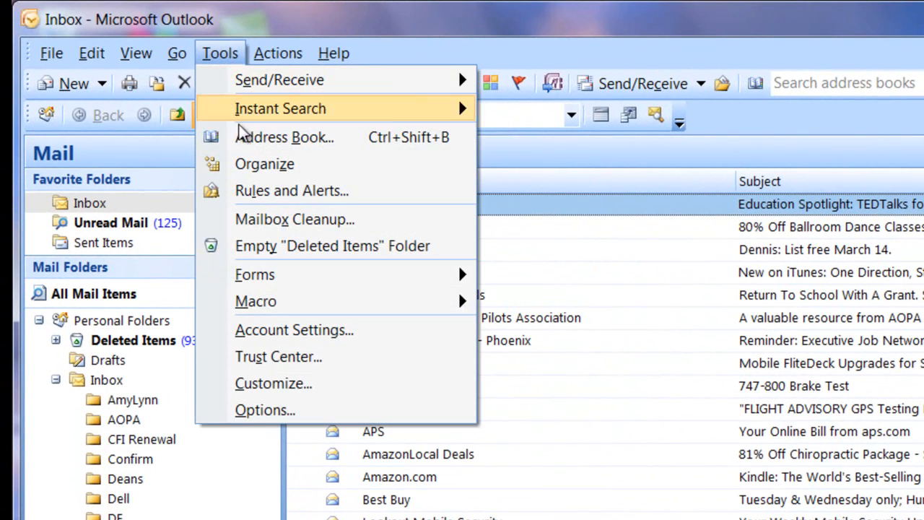
click(286, 334)
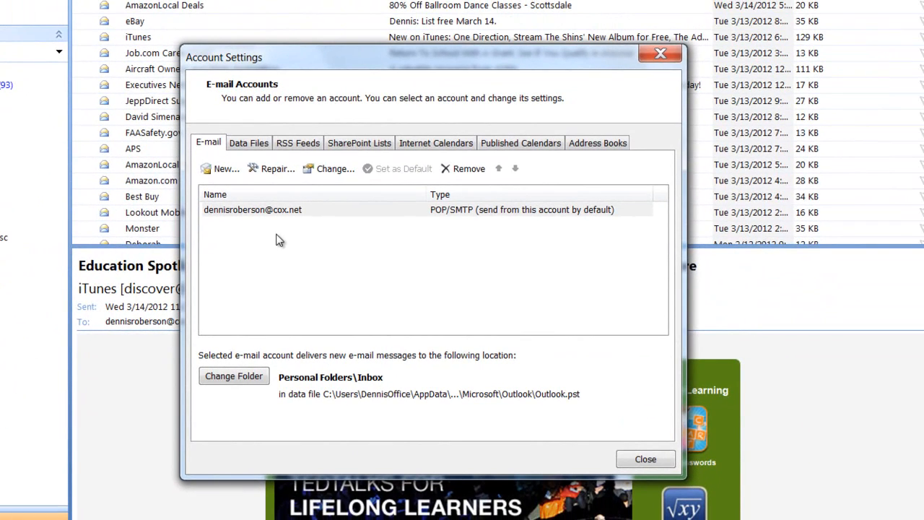
Begin a new e-mail account from the Account Settings E-mail tab.
click(217, 172)
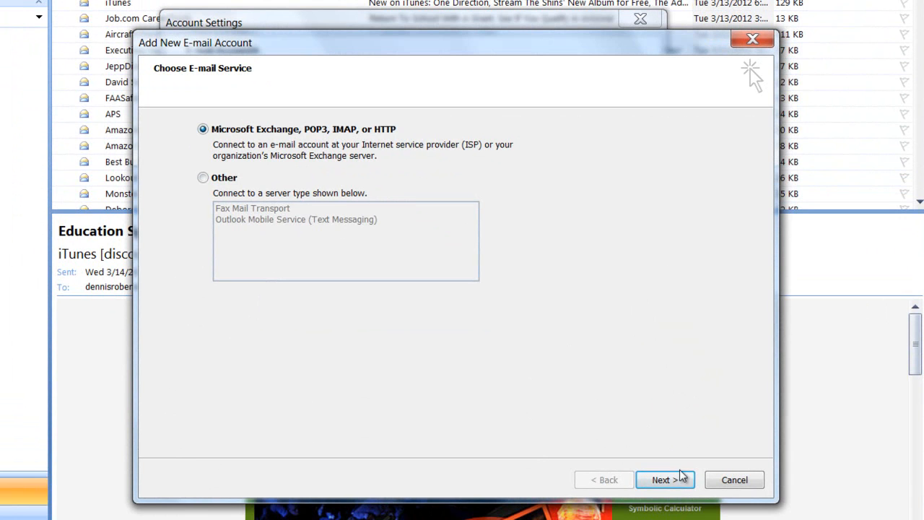
Choose manual server configuration with Internet E-mail to reach the POP3 settings form.
click(662, 480)
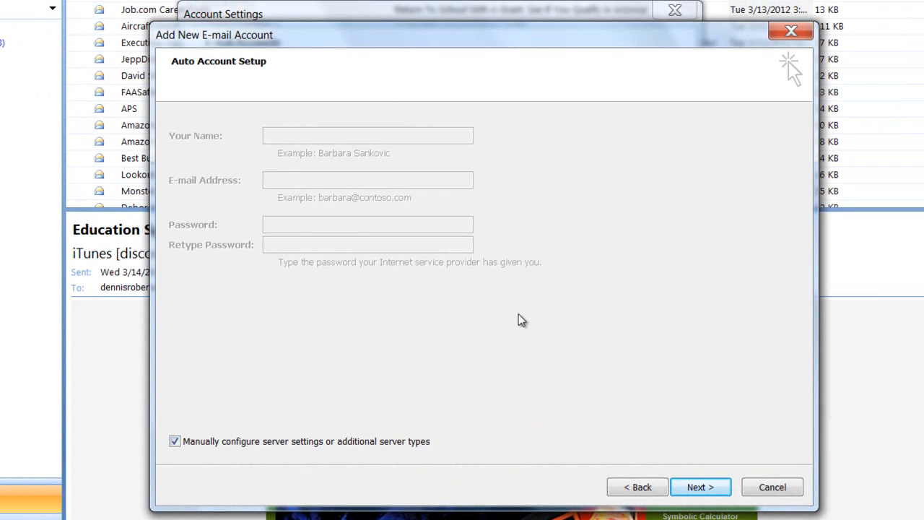
click(699, 487)
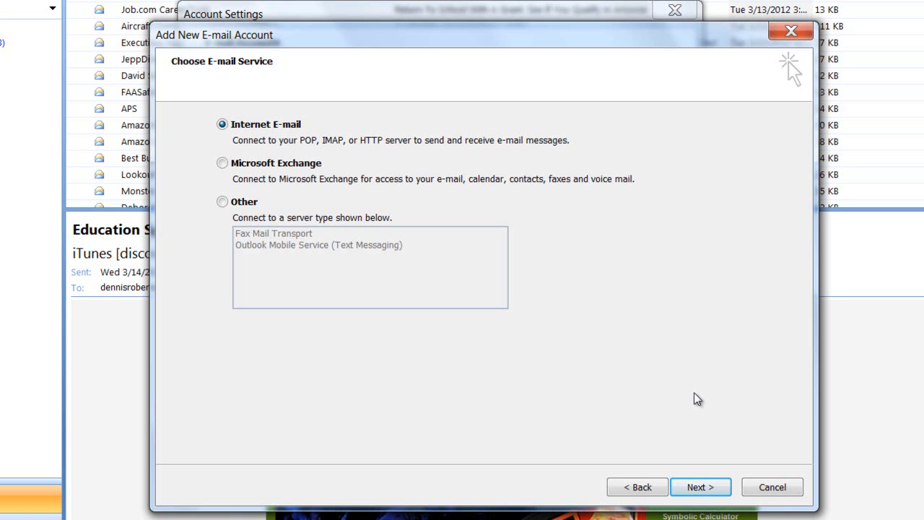
click(700, 488)
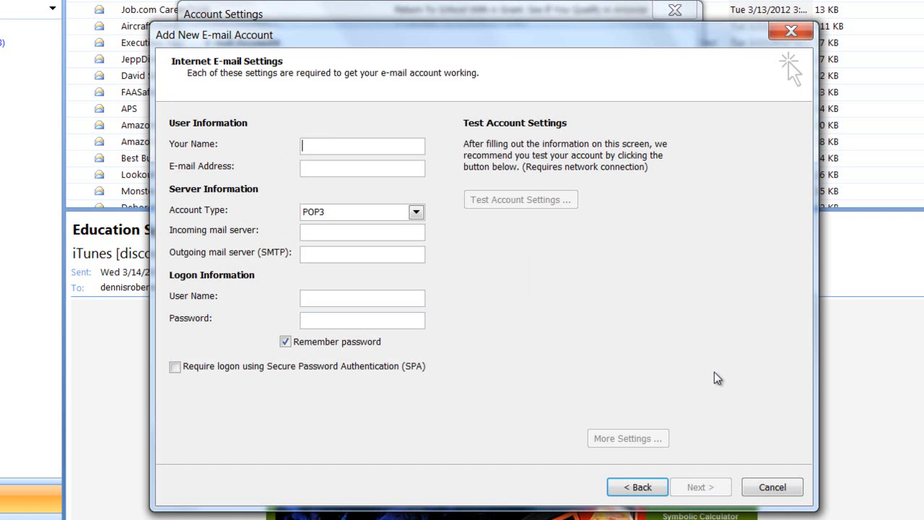
Enter the account holder's name and e-mail address.
click(313, 146)
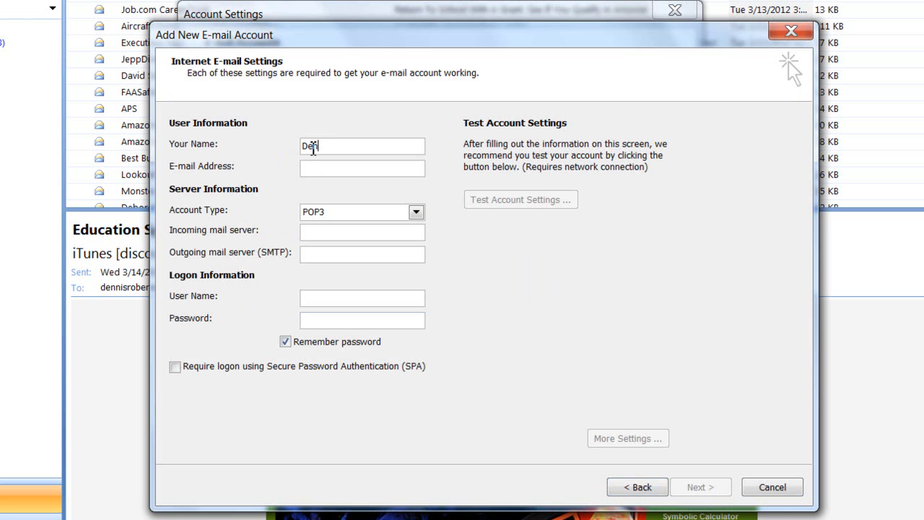
key(Tab)
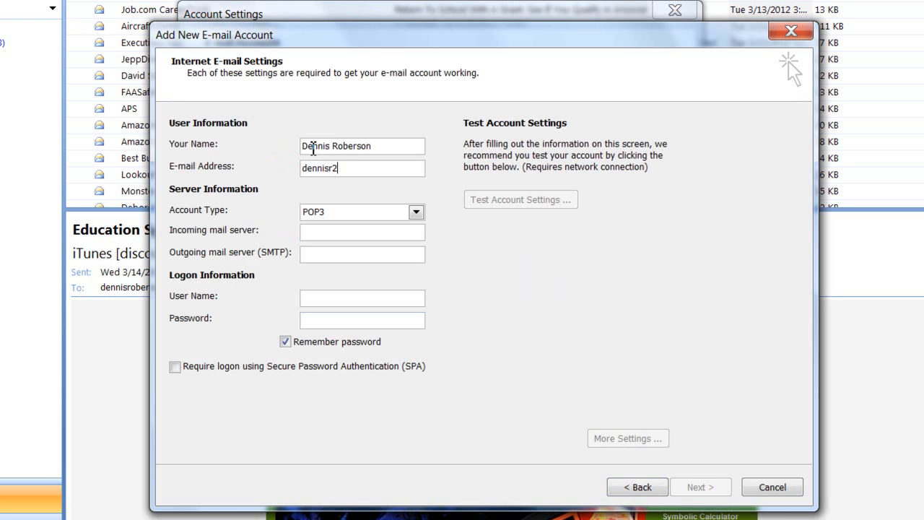
Set servers pop.west.cox.net and smtp.west.cox.net, correct the user name, and enter the password.
click(322, 234)
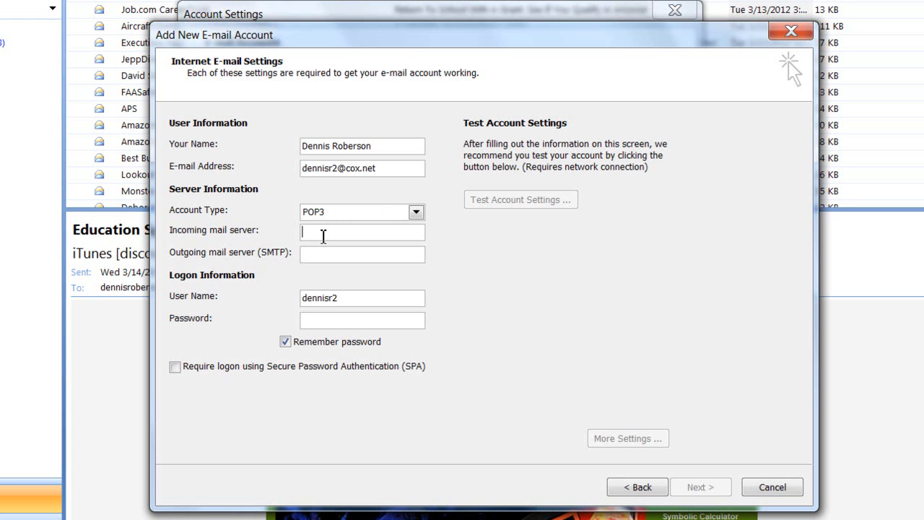
text(pop.co)
text(est)
text(.cox)
text(.net)
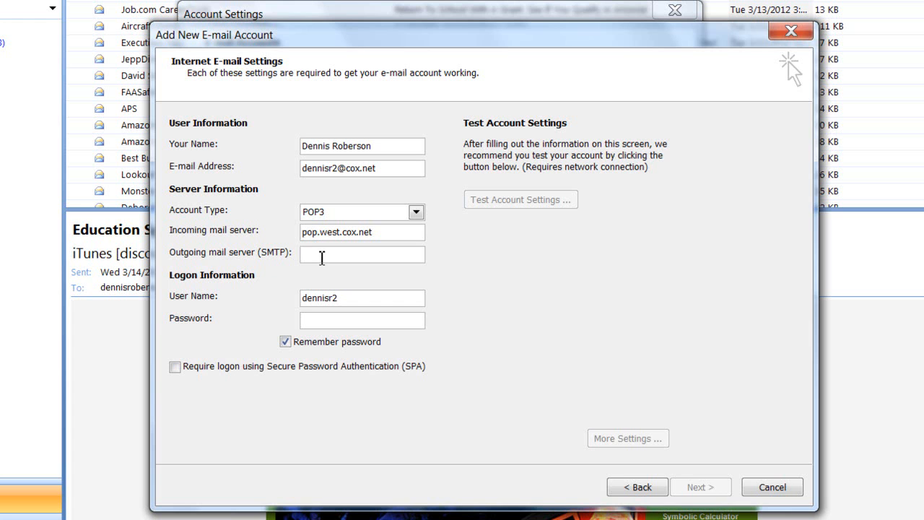
click(322, 258)
text(sm)
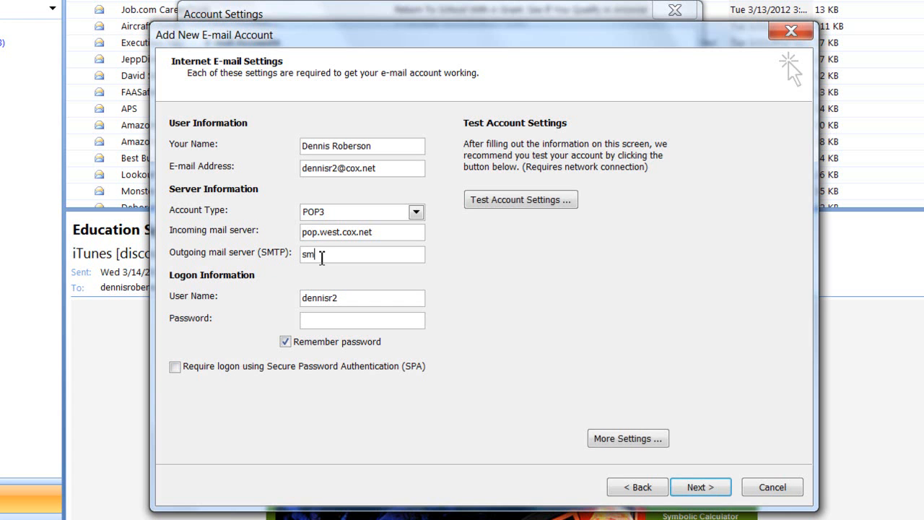
text(tp.west.cox.net)
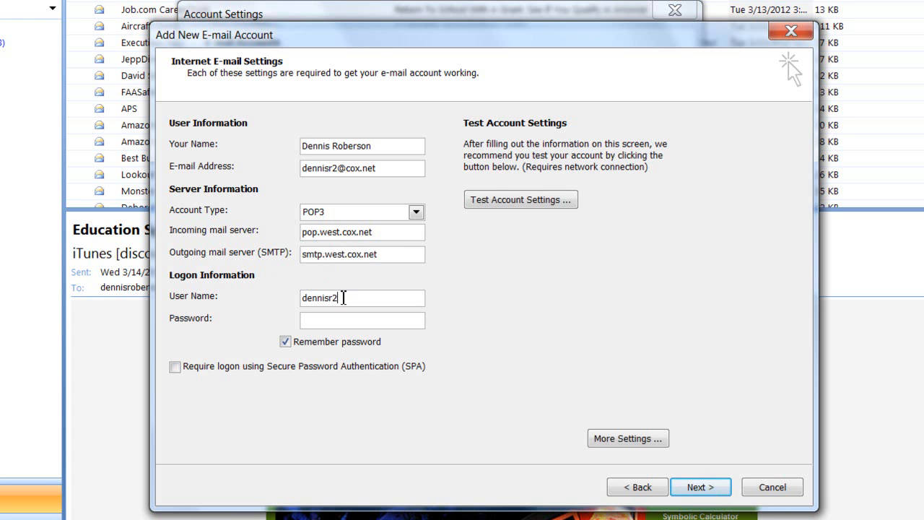
key(BackSpace)
click(339, 323)
text(*********)
Run a successful account settings test, then complete the wizard.
click(504, 201)
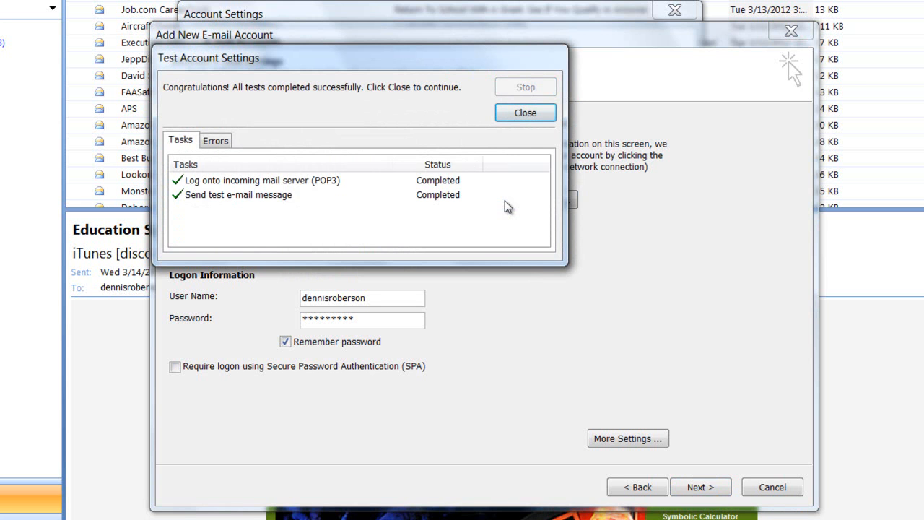
click(525, 114)
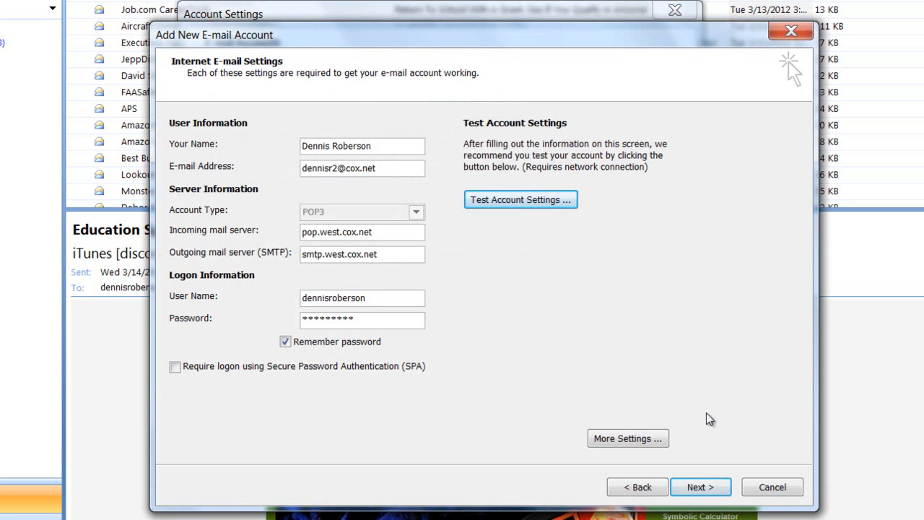
click(697, 487)
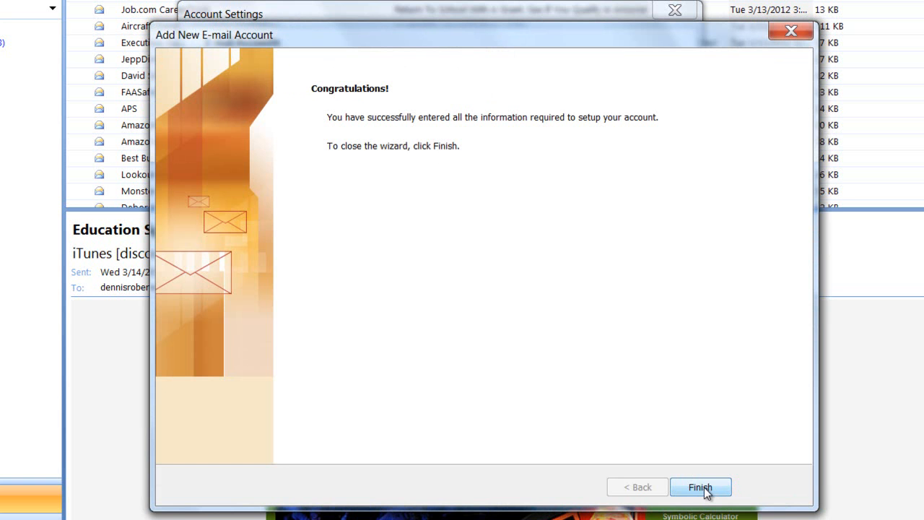
click(711, 489)
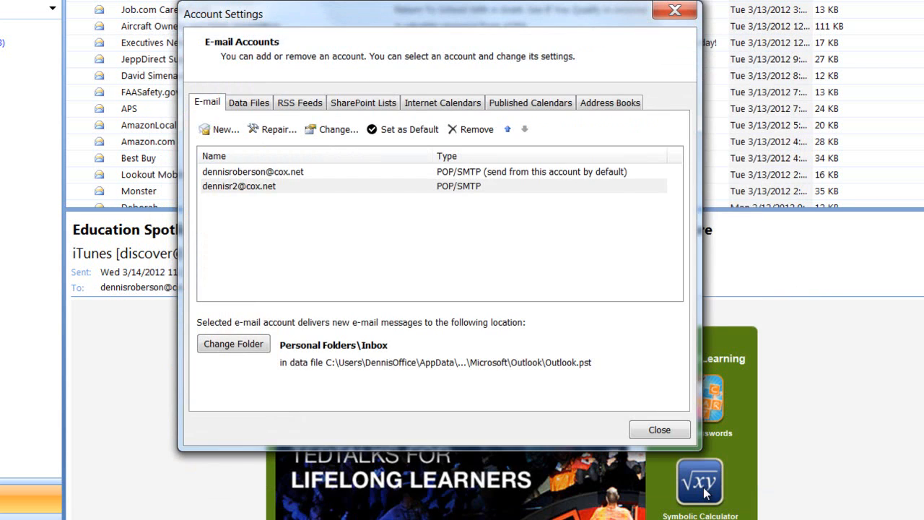
Close the Account Settings dialog, returning to the Inbox message list.
click(653, 431)
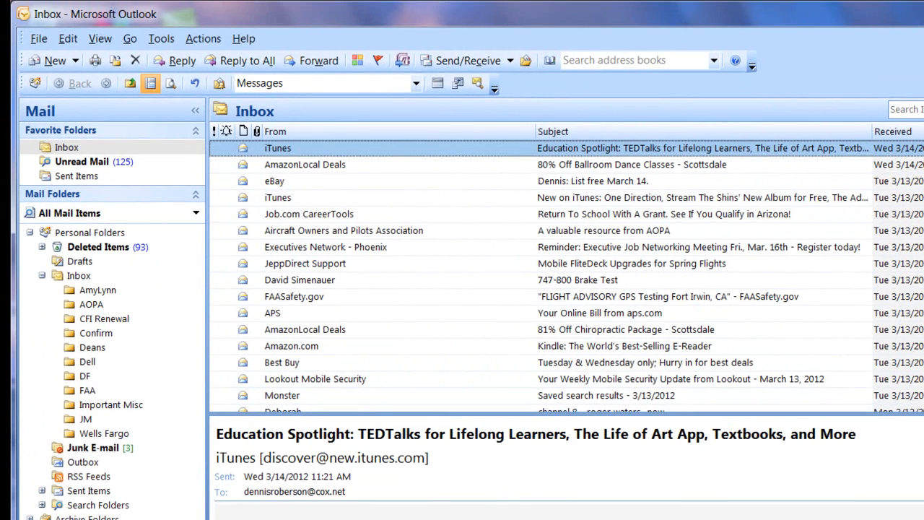